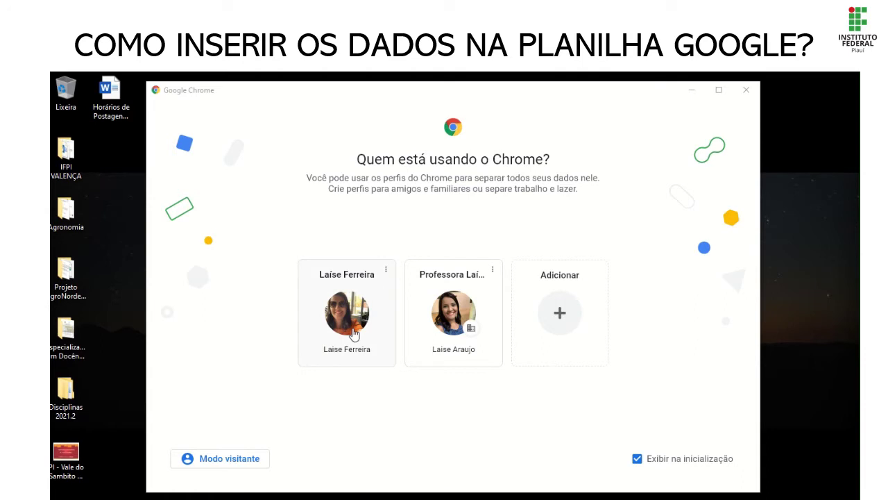
Open Chrome with the professor's work profile and create a blank spreadsheet in Google Sheets.
left_click(449, 334)
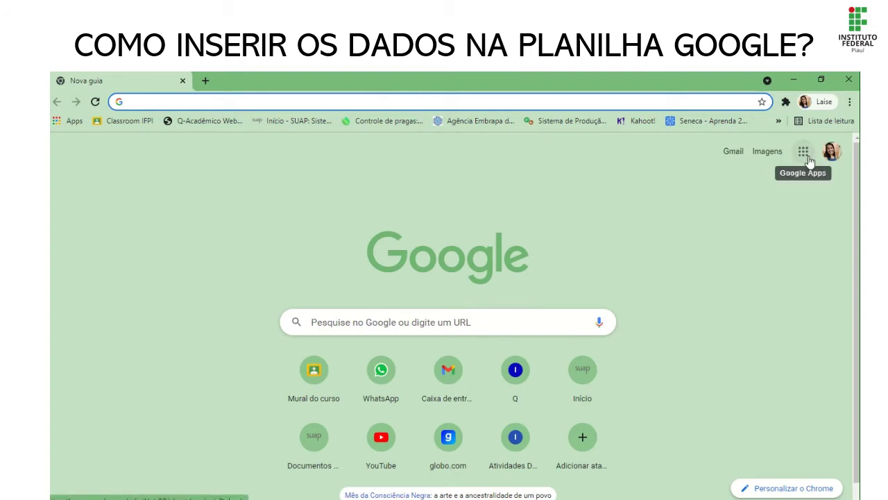
left_click(809, 158)
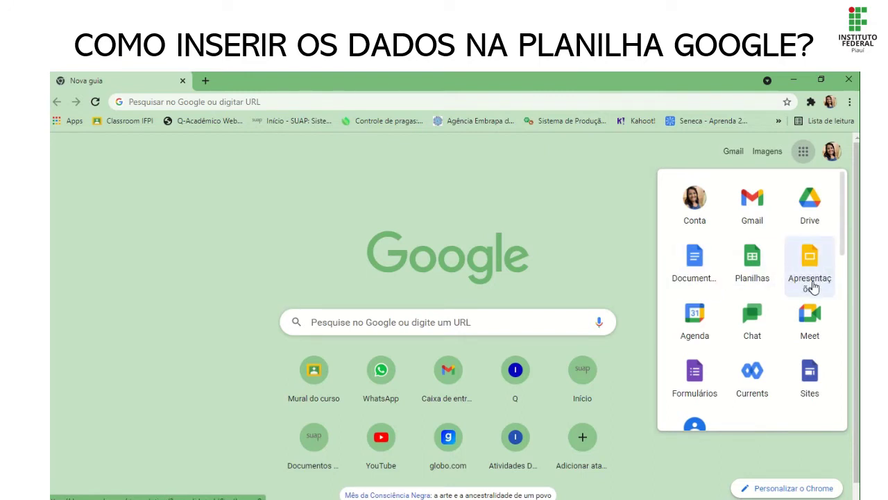
left_click(766, 273)
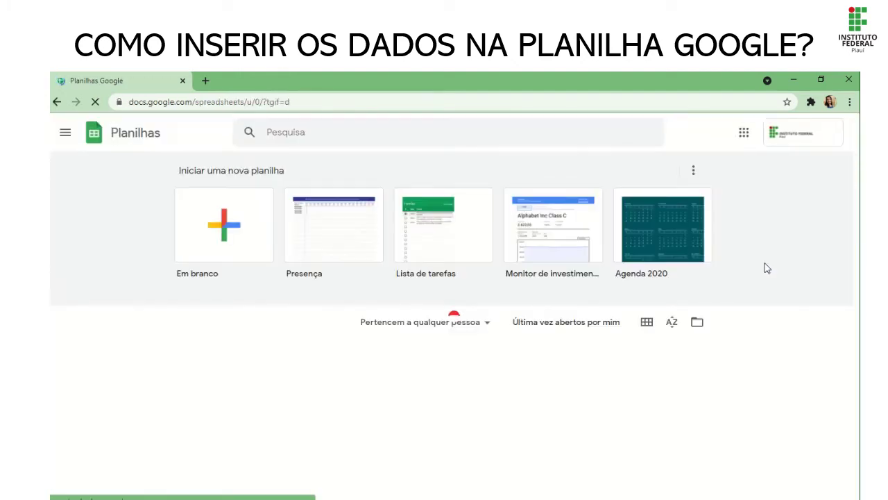
left_click(238, 234)
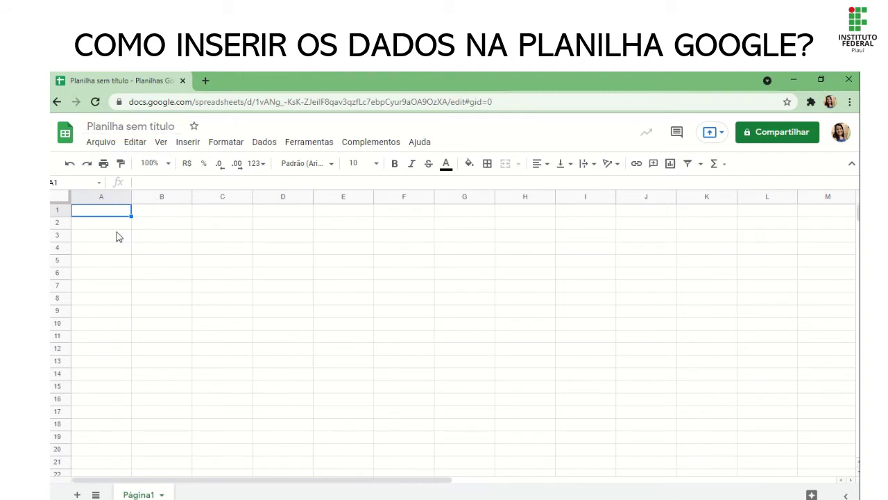
Enter the column header Município in cell A1.
left_click(117, 237)
left_click(115, 212)
type("Mu")
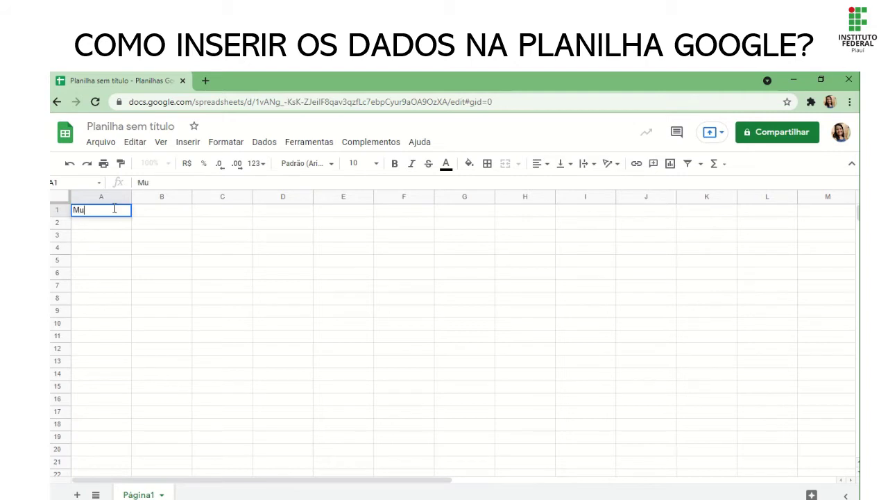
type("nicípio")
left_click(152, 213)
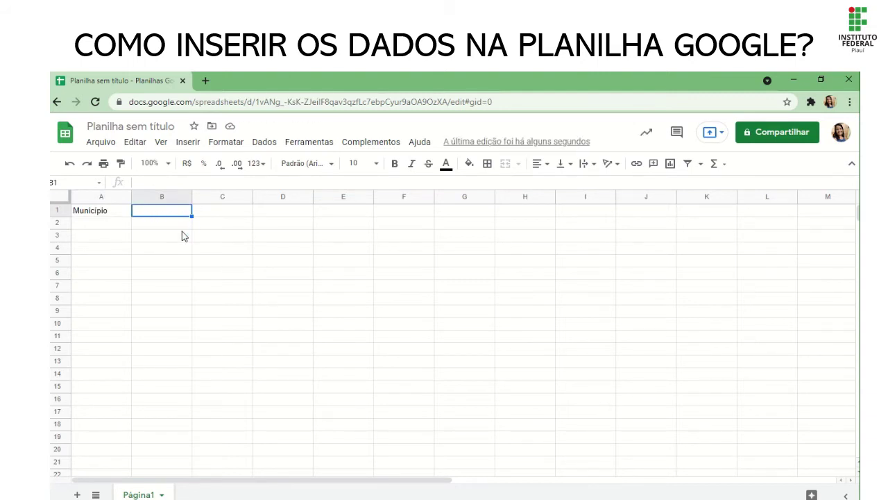
Paste the copied municipality and producer table into the sheet, starting at cell A1.
left_click(175, 248)
left_click(158, 215)
left_click(138, 256)
left_click(112, 214)
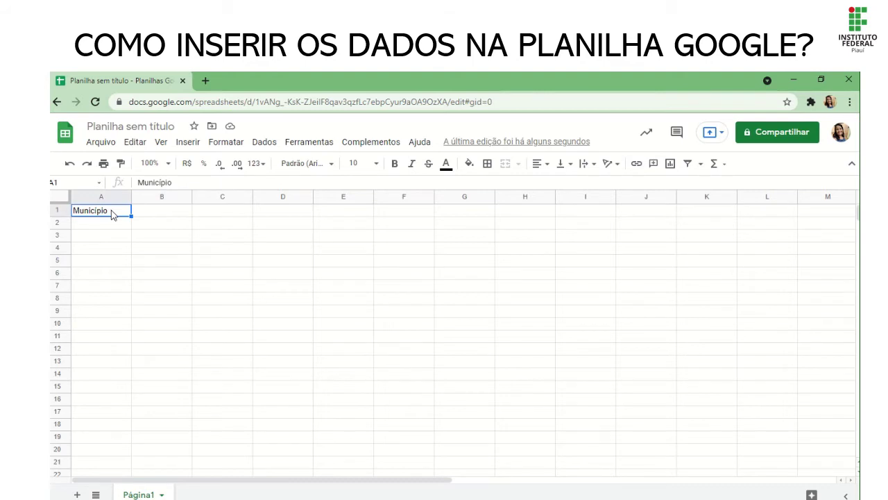
key("ctrl+v")
Auto-fit the widths of columns A to F so each header and entry fits.
left_click_drag(132, 199, 132, 199)
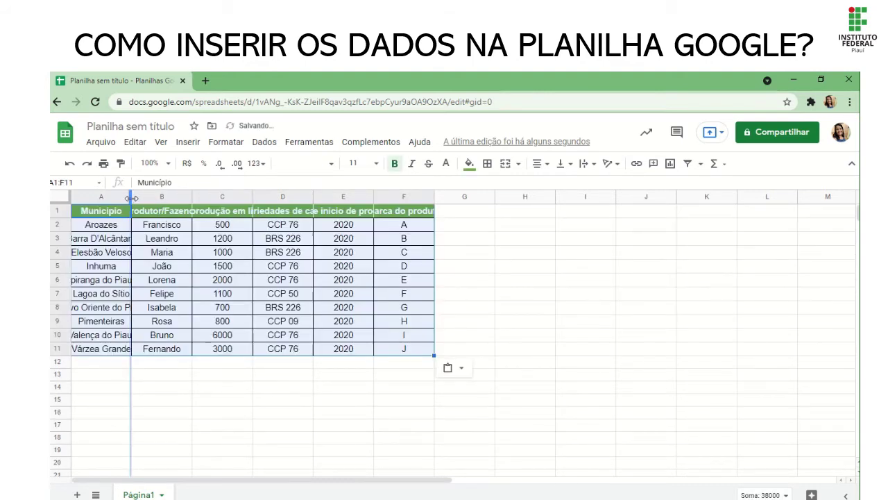
double_click(131, 198)
double_click(222, 199)
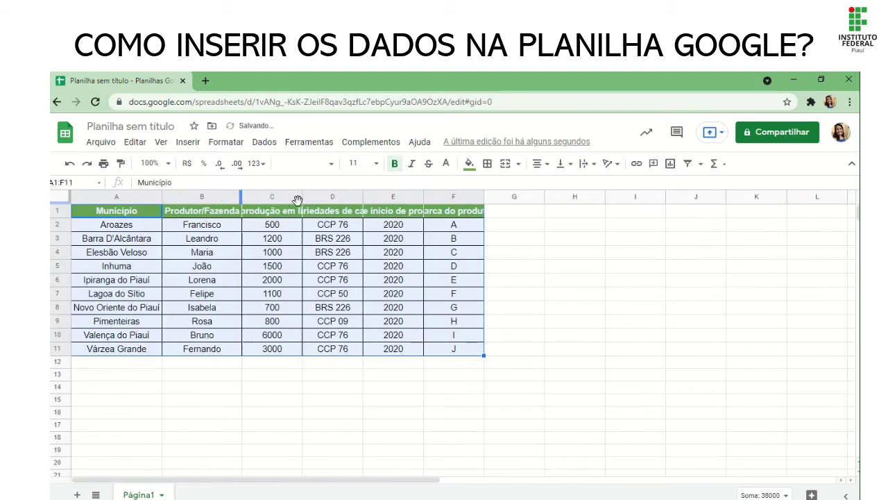
double_click(302, 197)
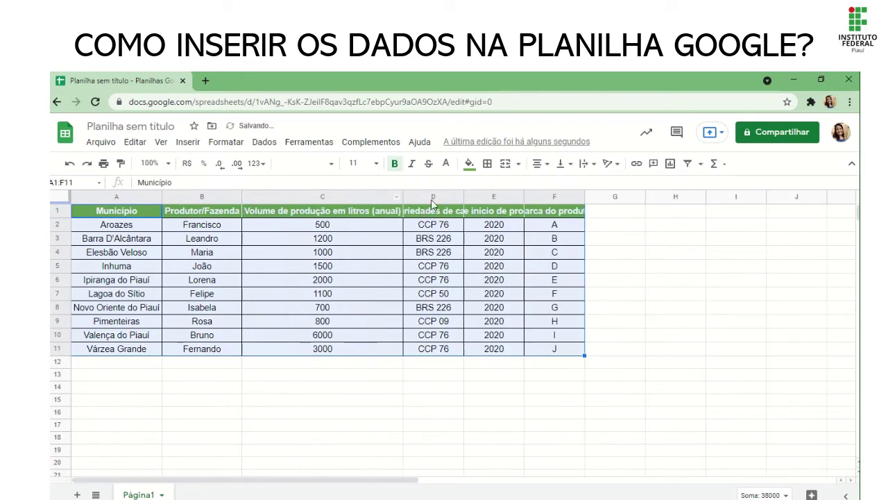
double_click(462, 195)
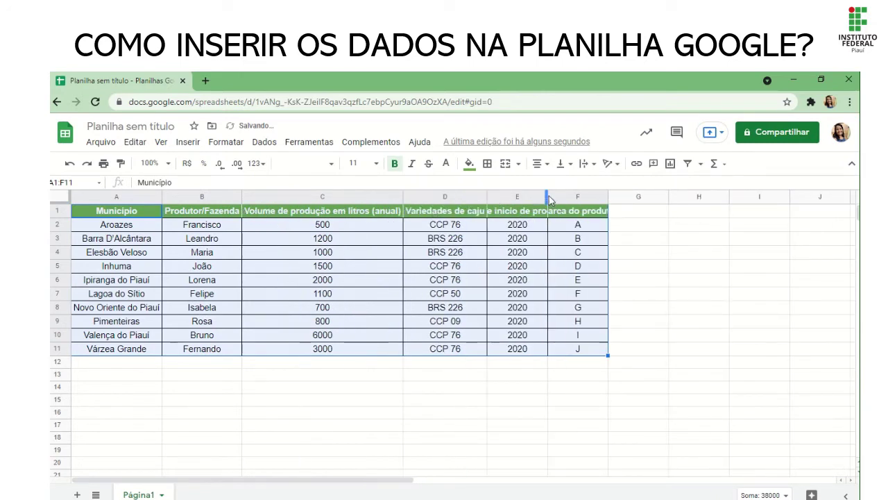
double_click(547, 196)
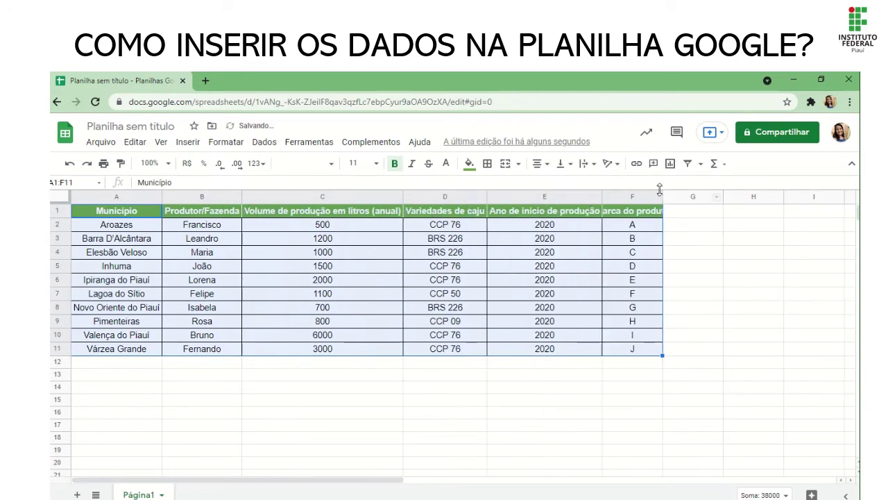
double_click(662, 196)
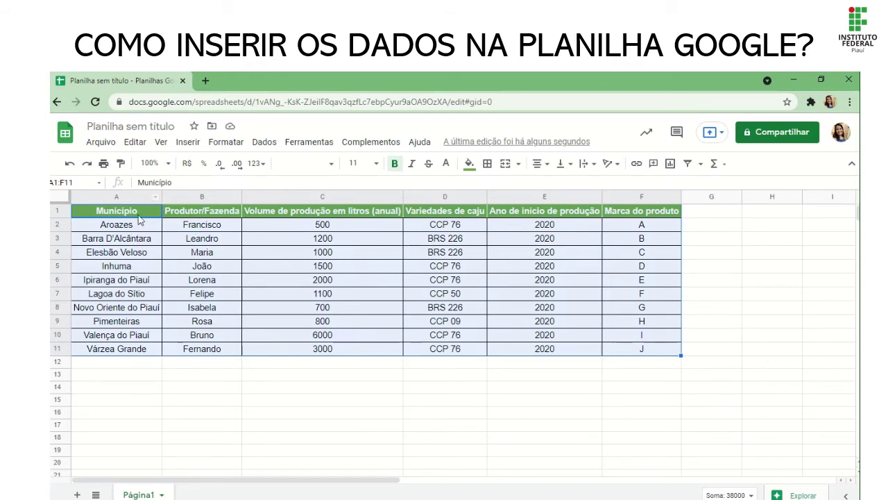
Try entering the sample text asdad in cell B14, below the table.
left_click(179, 387)
type("asdad")
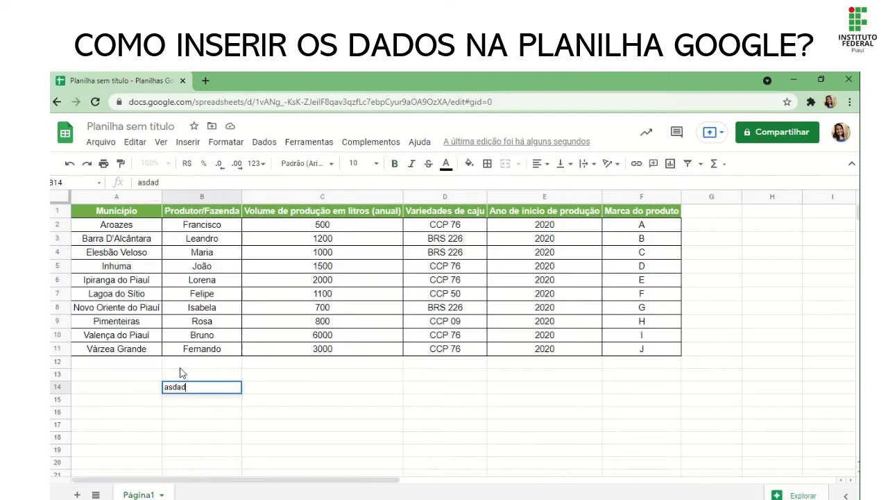
left_click(363, 423)
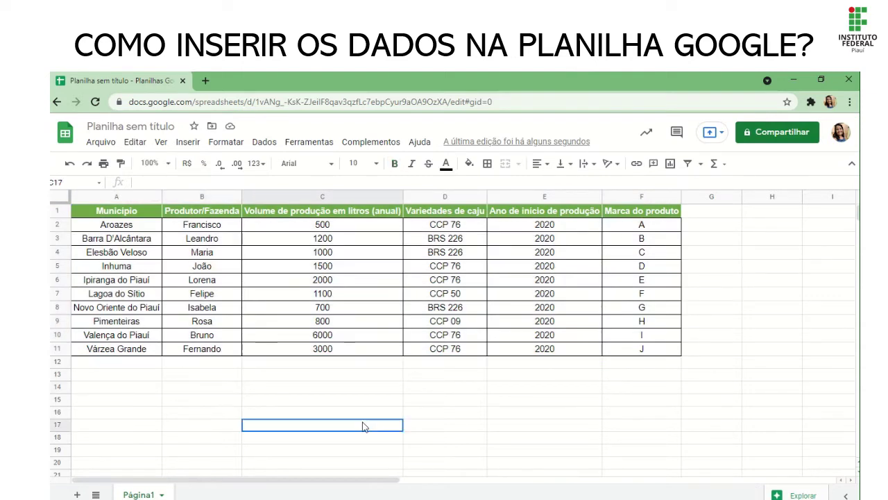
left_click(278, 236)
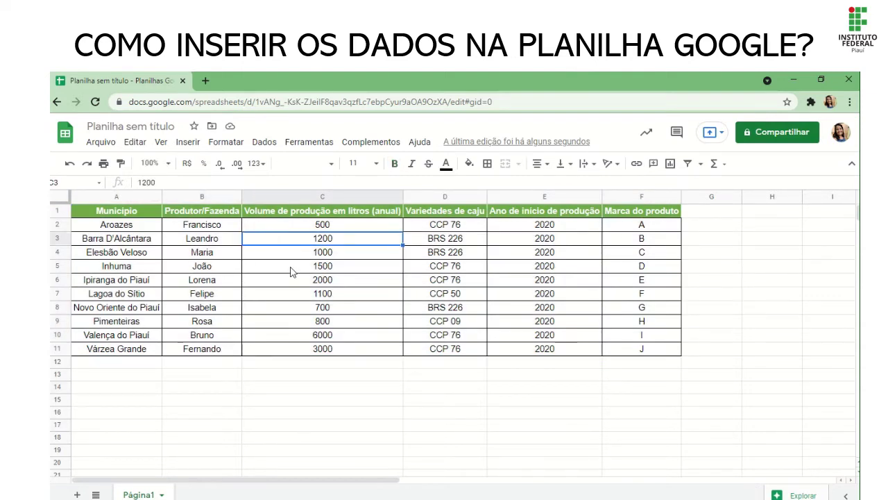
left_click(292, 267)
left_click(301, 297)
left_click(581, 268)
left_click(645, 321)
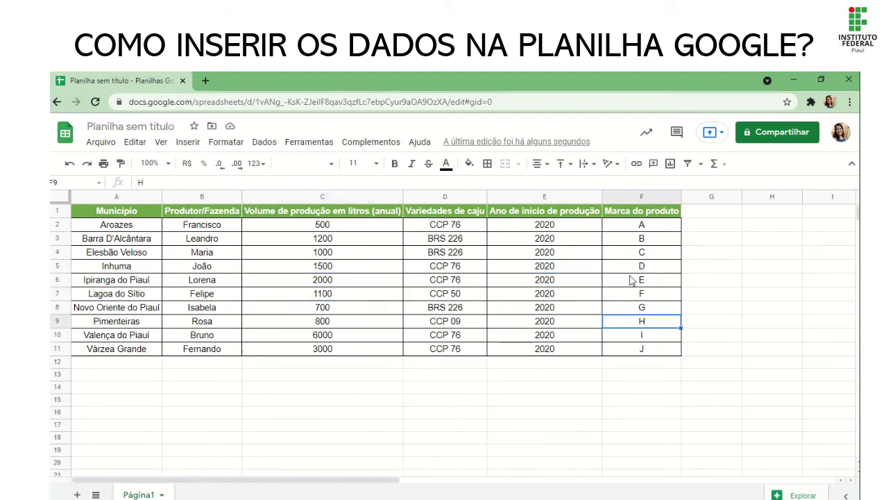
left_click(633, 267)
left_click(593, 297)
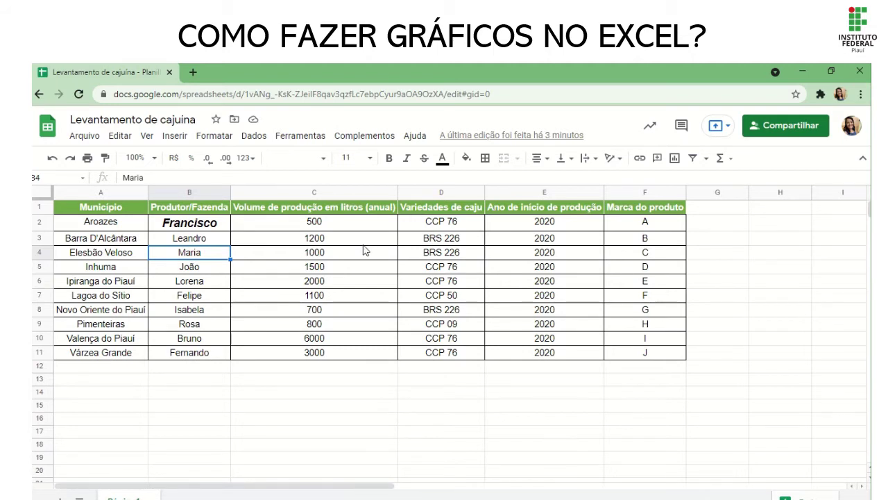
Insert a chart from the Município column A1:A11 and the Volume de produção em litros (anual) column C1:C11.
left_click(118, 225)
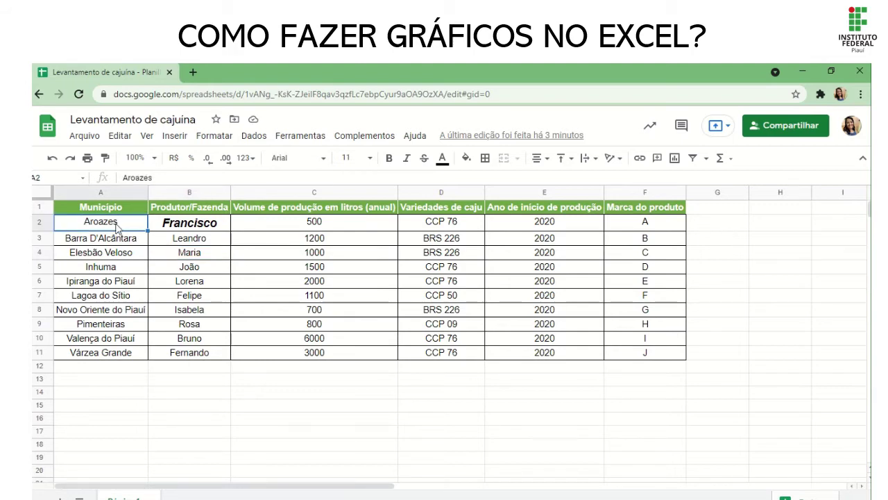
left_click(111, 236)
left_click_drag(115, 207, 110, 353)
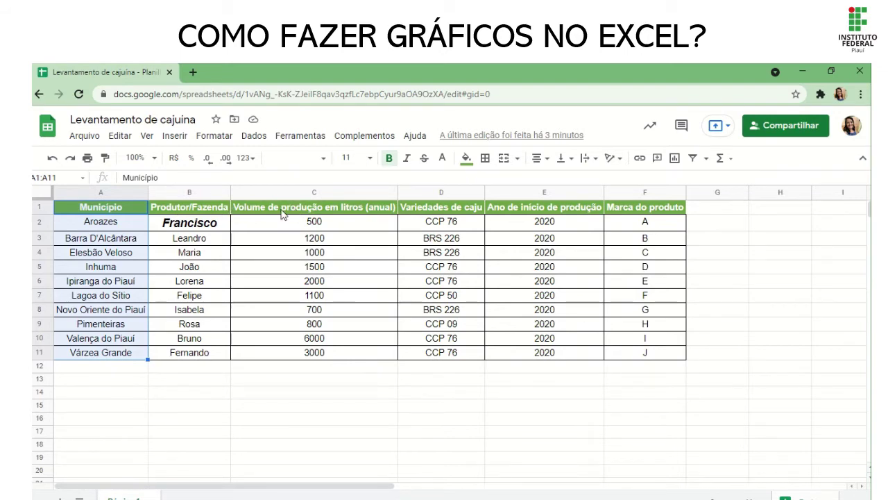
left_click_drag(285, 209, 283, 355)
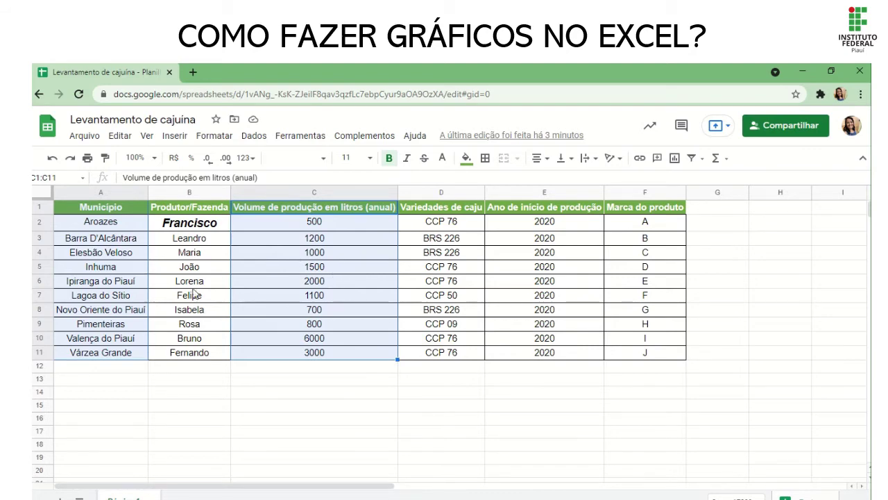
left_click(186, 139)
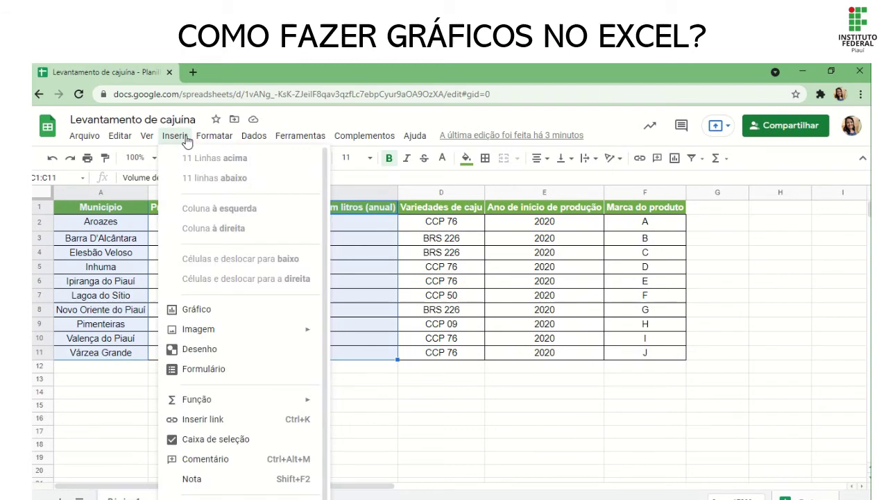
left_click(209, 313)
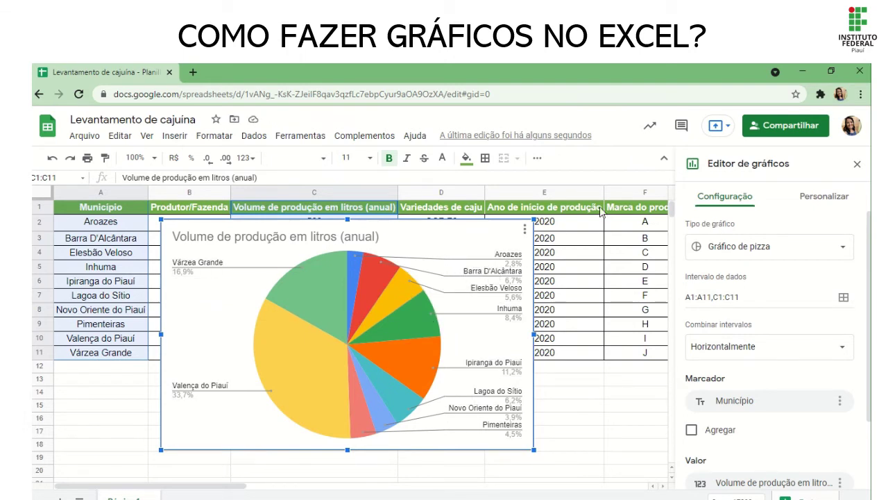
Change the pie chart to a bar chart (Gráfico de barras) and move it so its upper corner starts in column C.
left_click(757, 254)
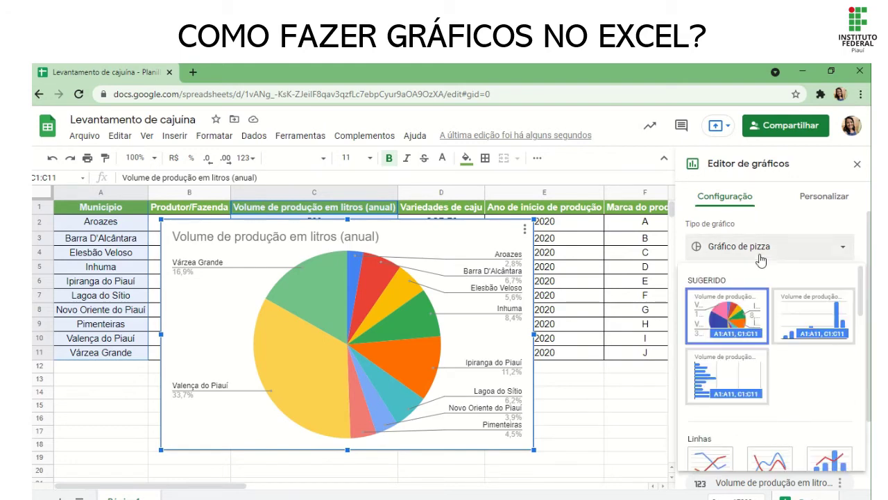
left_click(722, 371)
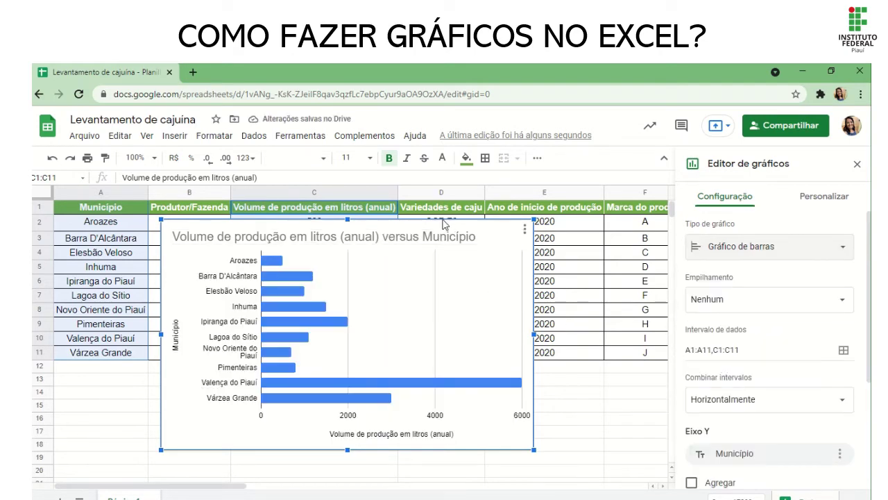
left_click_drag(455, 226, 537, 231)
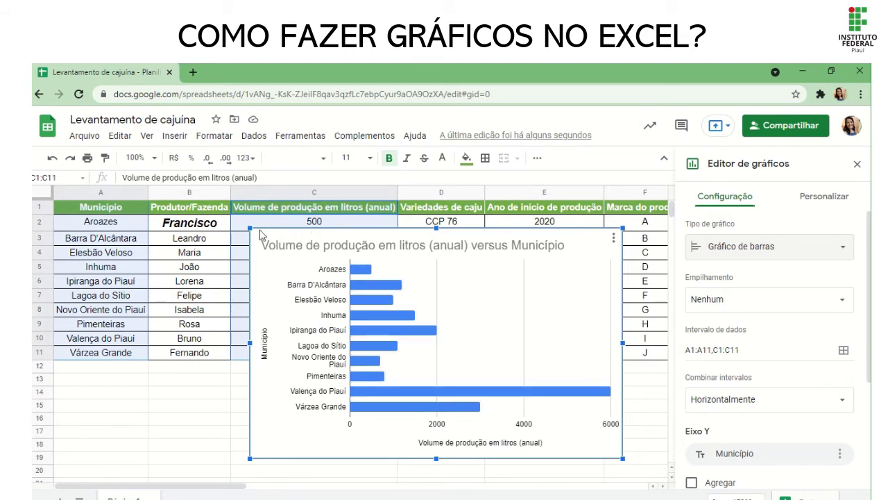
Make the chart title bold in the chart and axis title settings.
left_click(352, 247)
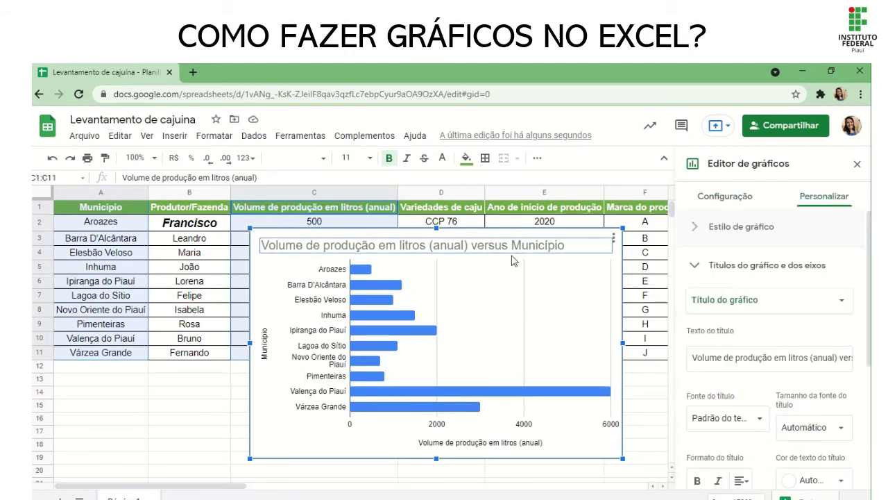
left_click(722, 306)
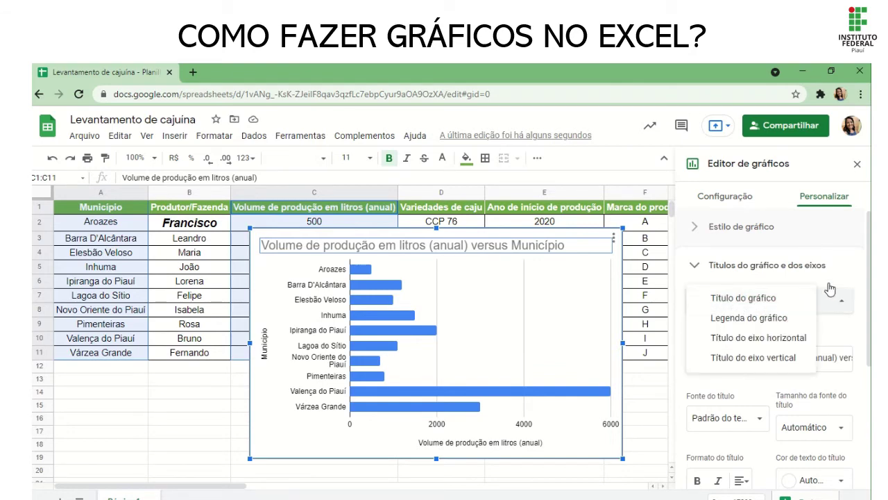
right_click(537, 248)
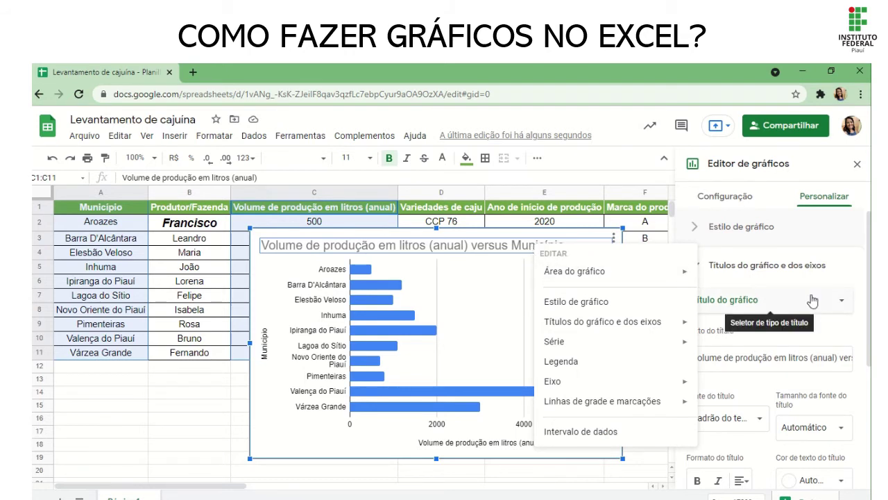
left_click(836, 199)
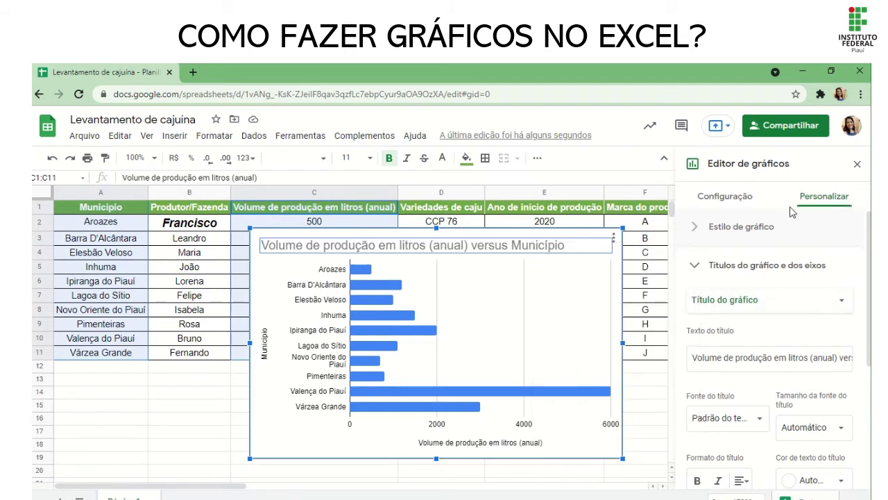
left_click(766, 271)
left_click(717, 265)
scroll(765, 377, "down", 3)
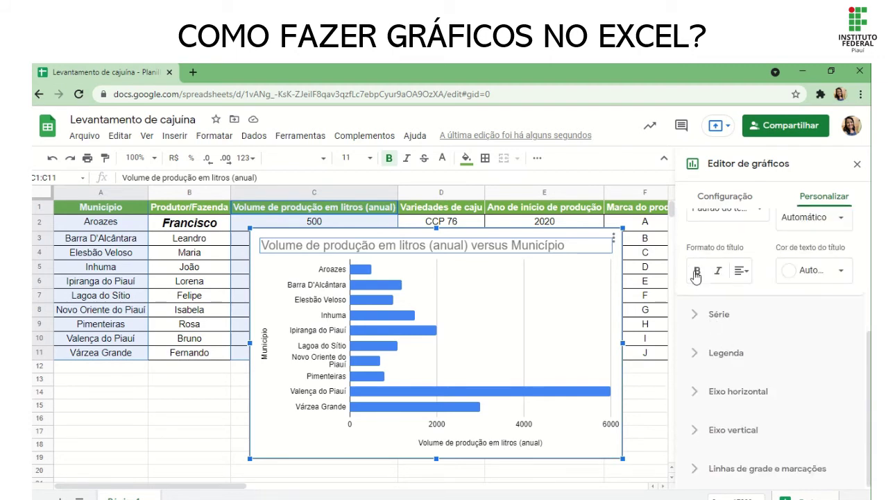
left_click(698, 273)
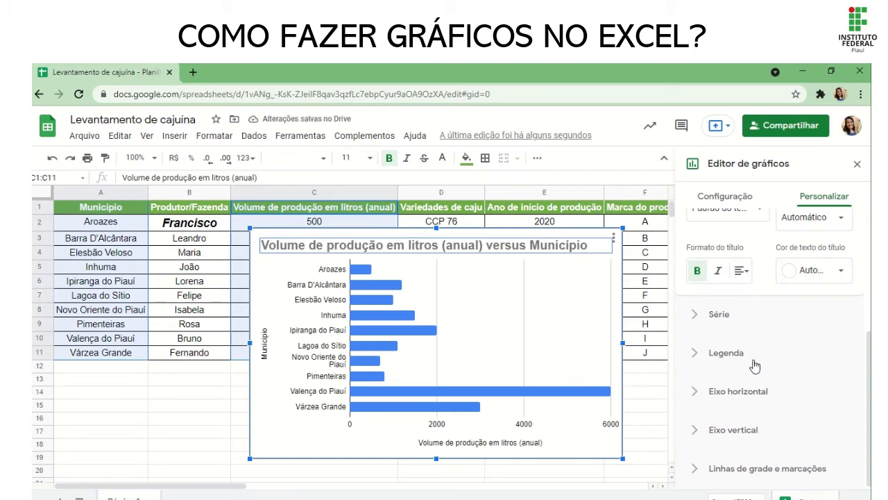
View the horizontal axis title's settings and deselect the chart.
scroll(749, 364, "up", 3)
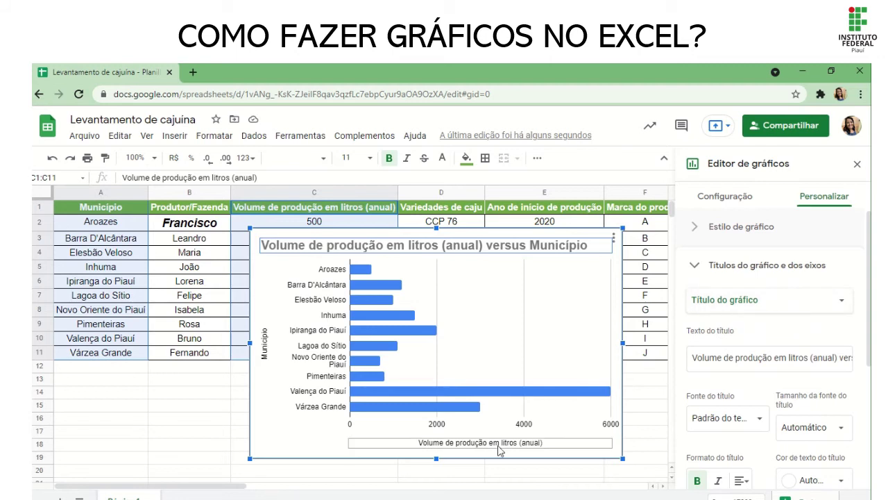
left_click(462, 446)
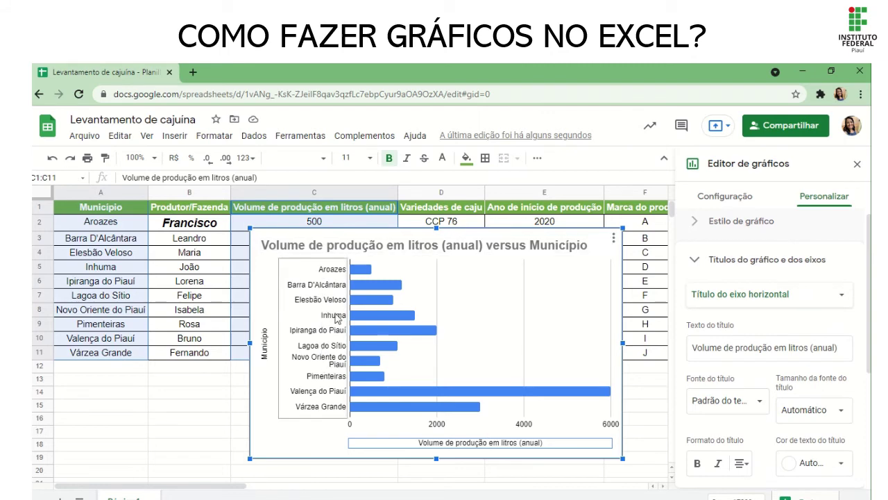
left_click(426, 222)
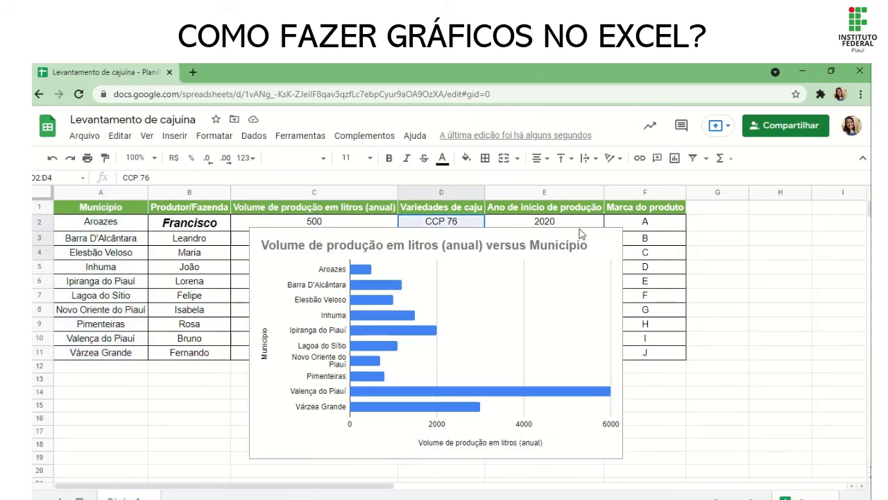
left_click(616, 293)
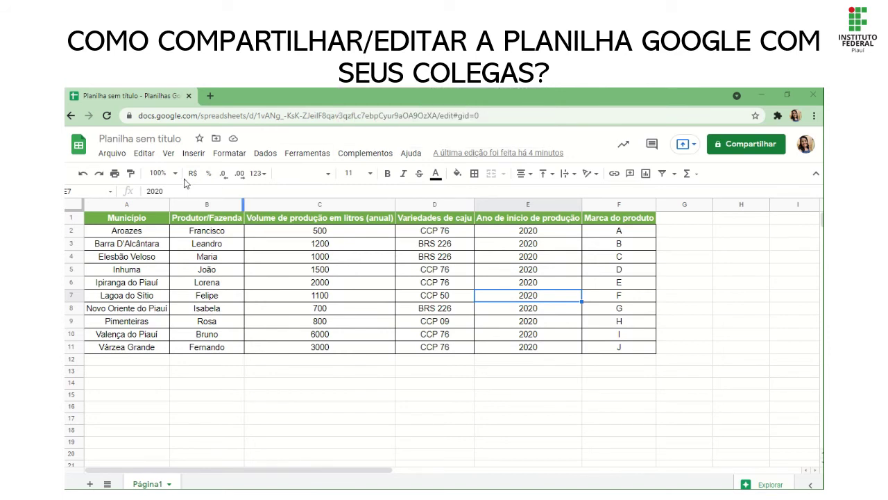
Format the producer name in cell B2 with font size 14, bold and italic.
left_click(205, 234)
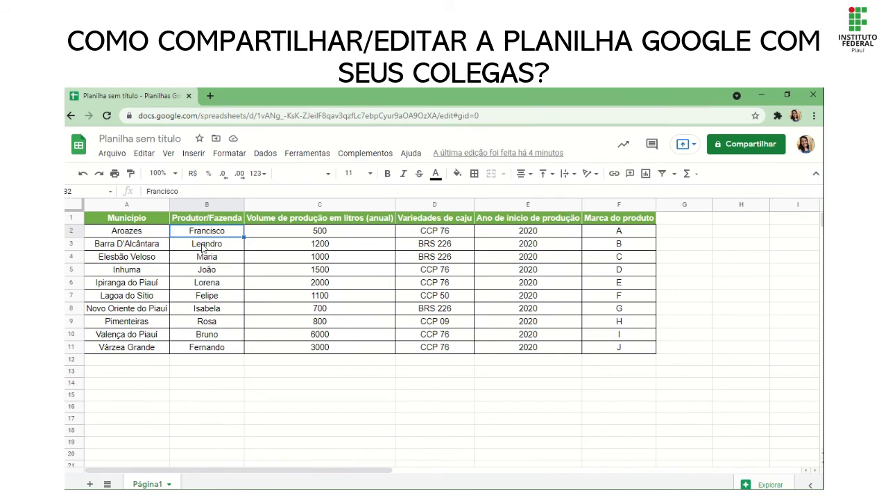
left_click(213, 259)
left_click(218, 232)
left_click(370, 176)
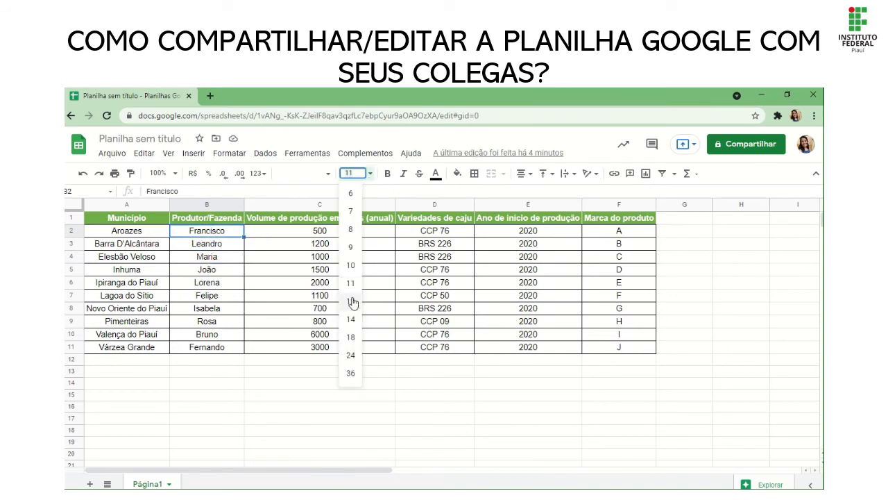
left_click(351, 319)
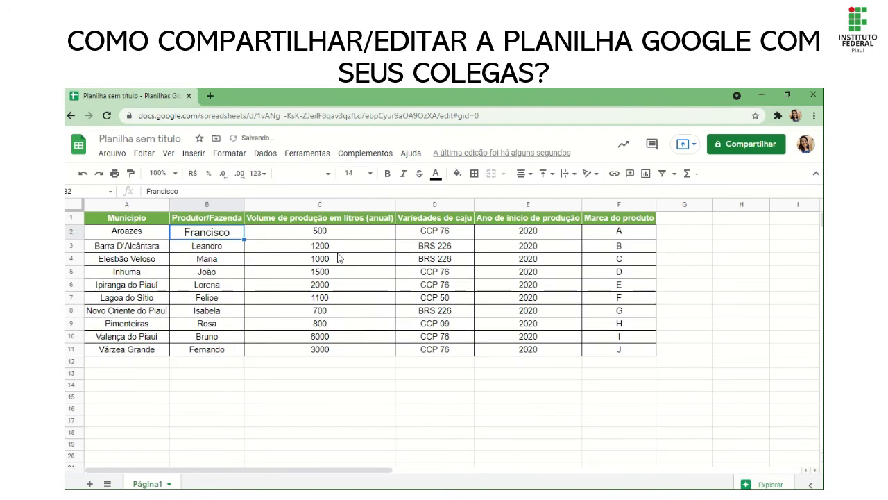
left_click(387, 174)
left_click(404, 173)
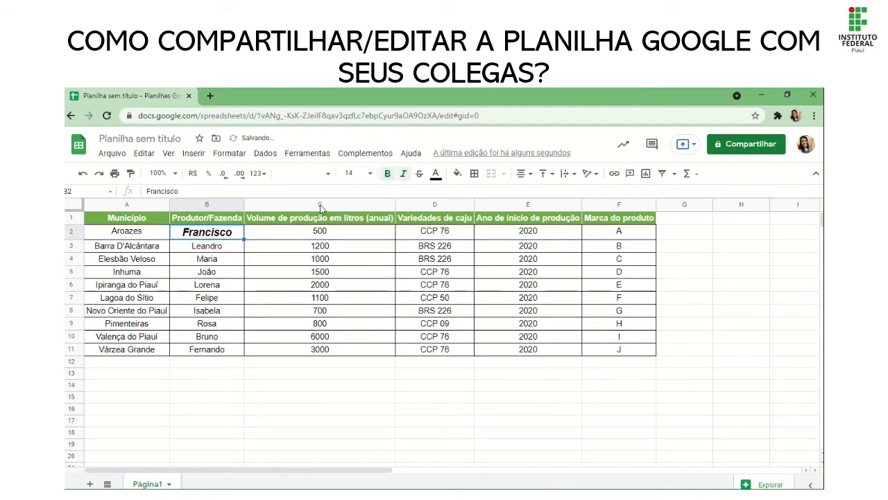
Set the font of the municipality name Aroazes in cell A2 to Arial.
left_click(143, 234)
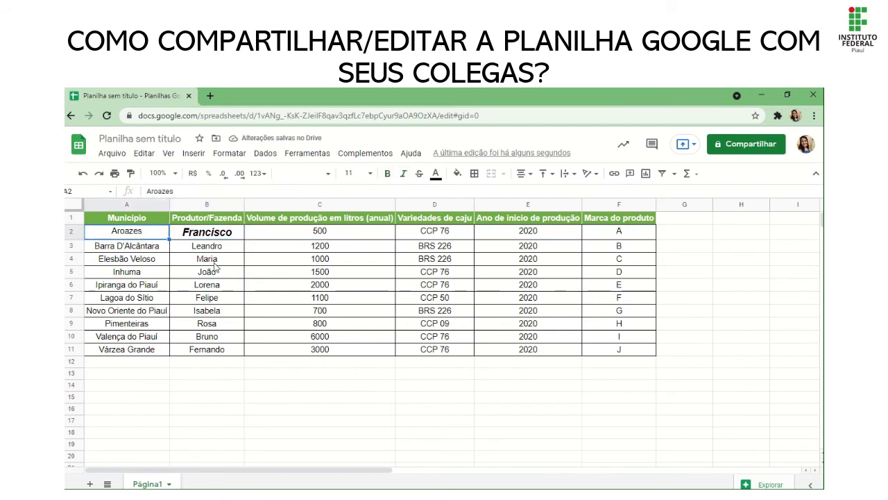
left_click(329, 175)
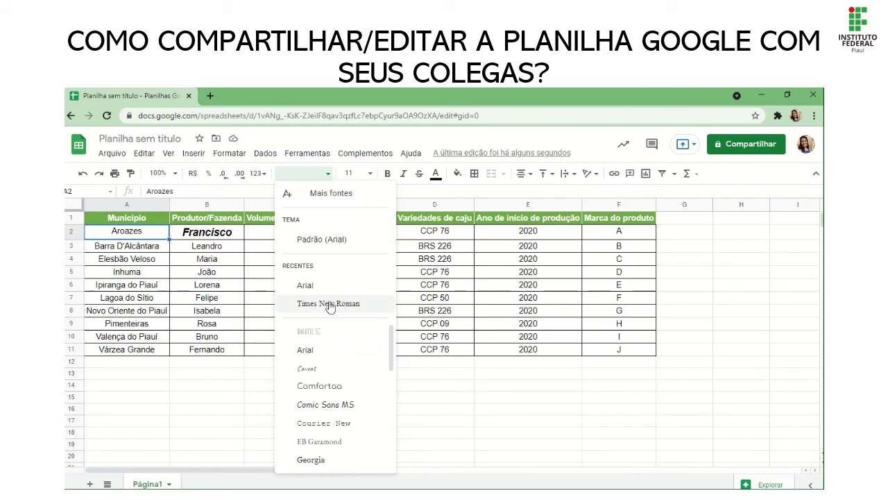
left_click(310, 292)
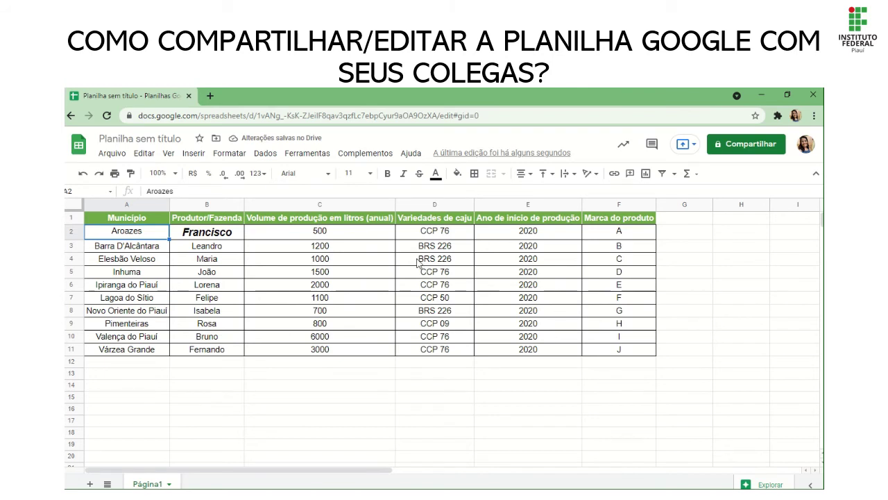
left_click(209, 260)
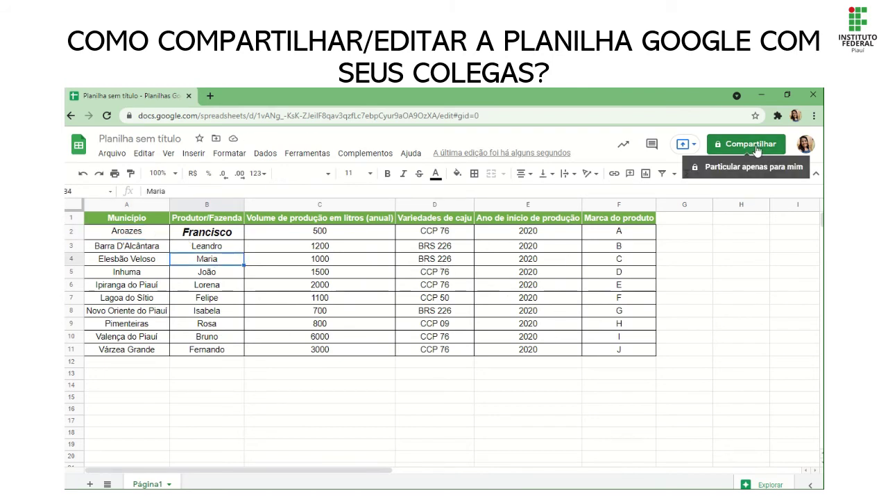
Start sharing the untitled spreadsheet and save it under the name Levantamento de cajuína.
left_click(729, 145)
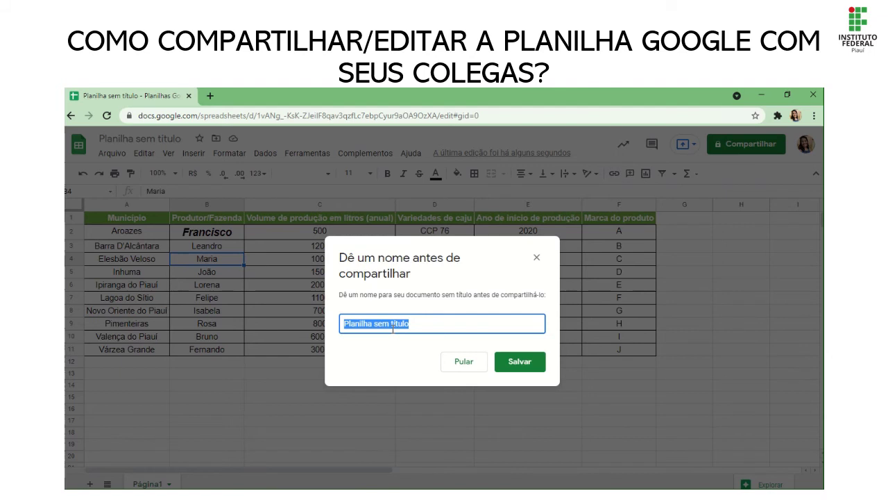
type("Levan")
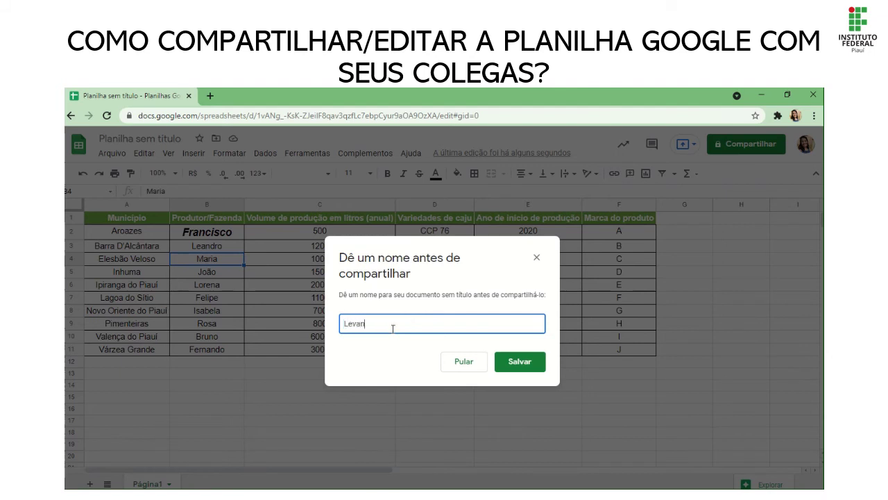
type("tamento de cajuína")
left_click(520, 367)
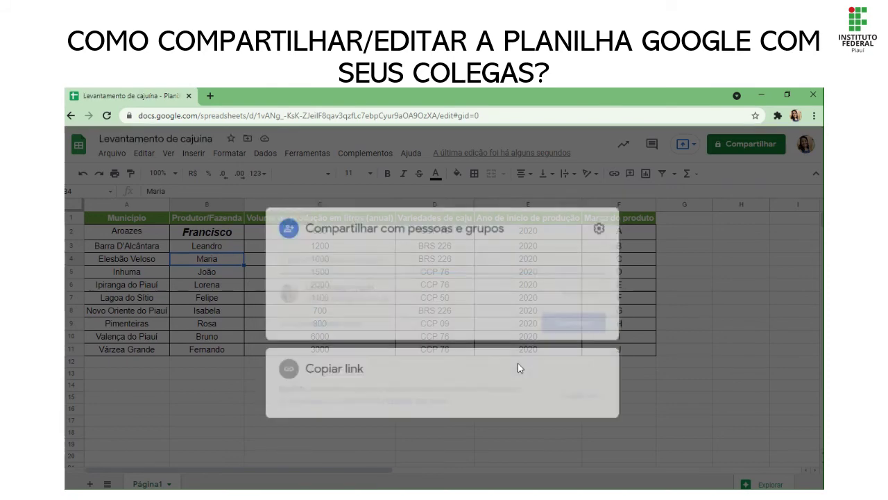
Share the spreadsheet with the first suggested contact as Editor and send the invitation with notification.
left_click(339, 258)
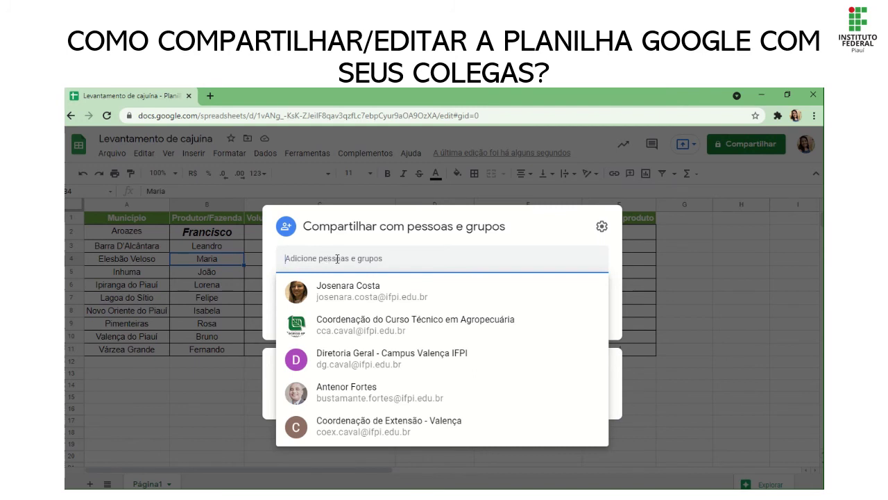
left_click(338, 292)
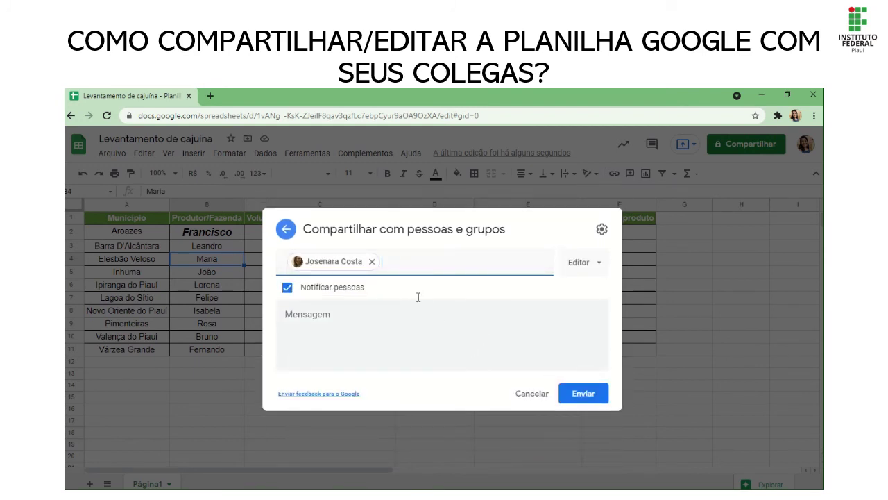
left_click(589, 400)
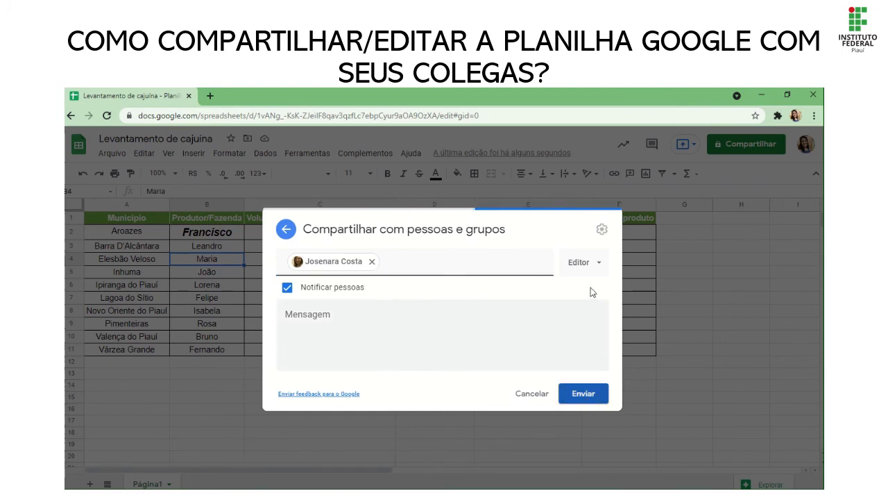